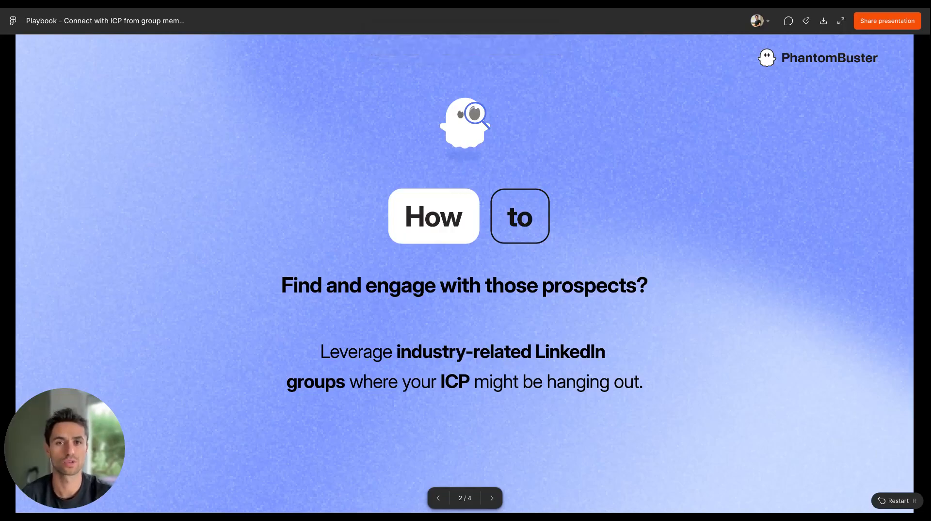
key("Right")
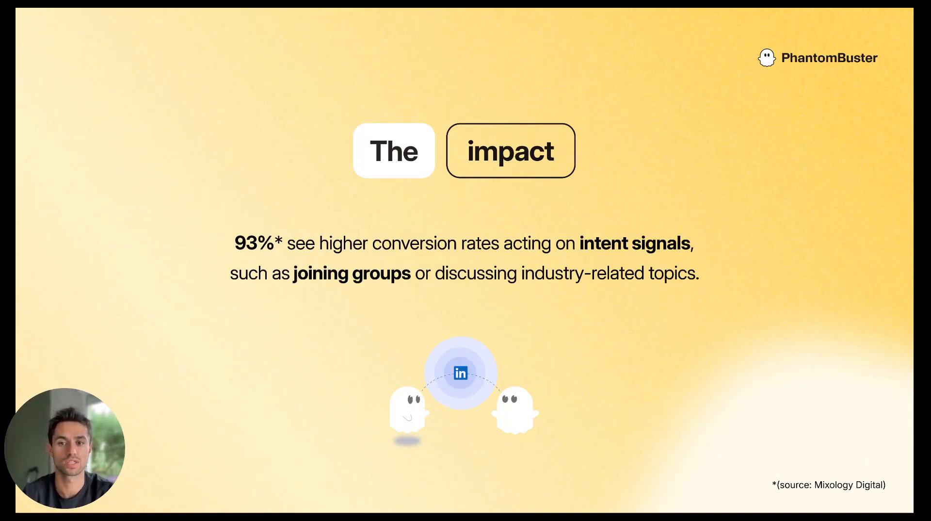
key("Right")
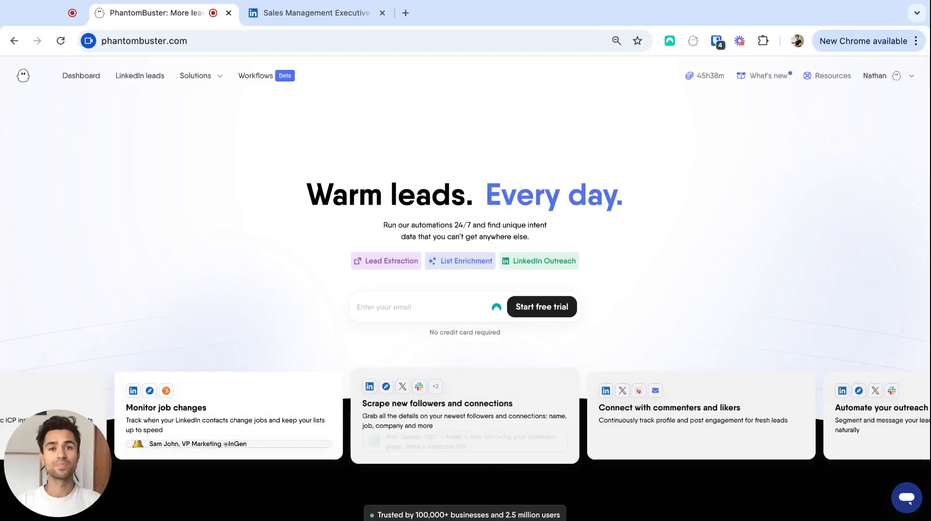
Step: Switch to the Sales Management Executives group page on LinkedIn and copy its URL
left_click(347, 21)
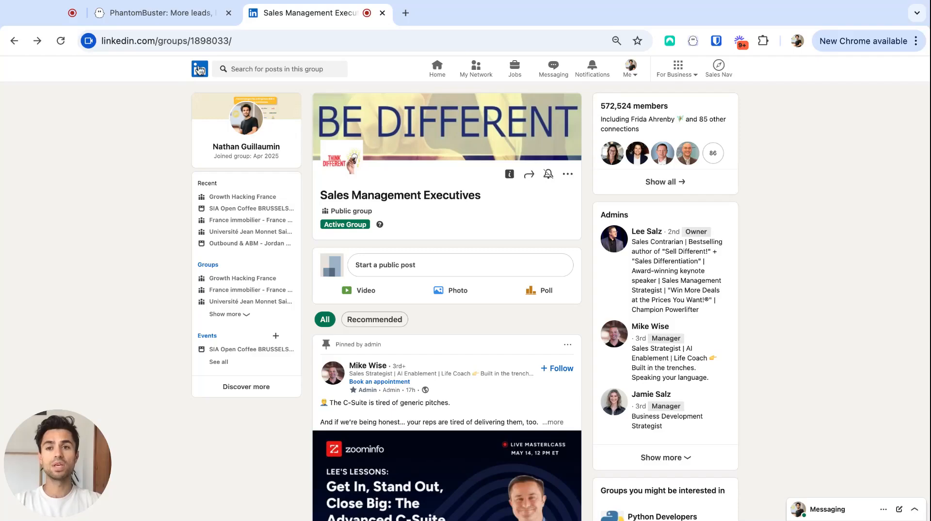
left_click(233, 40)
key("ctrl+c")
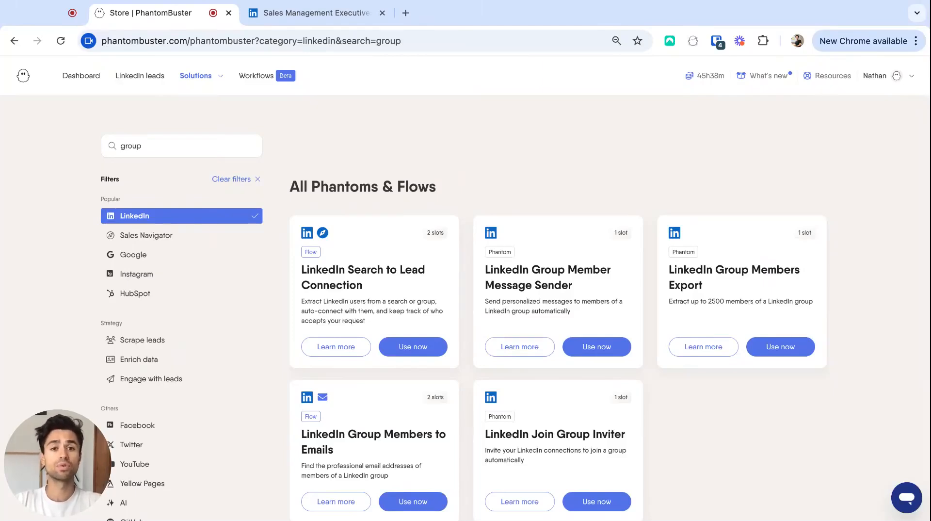
left_click(782, 349)
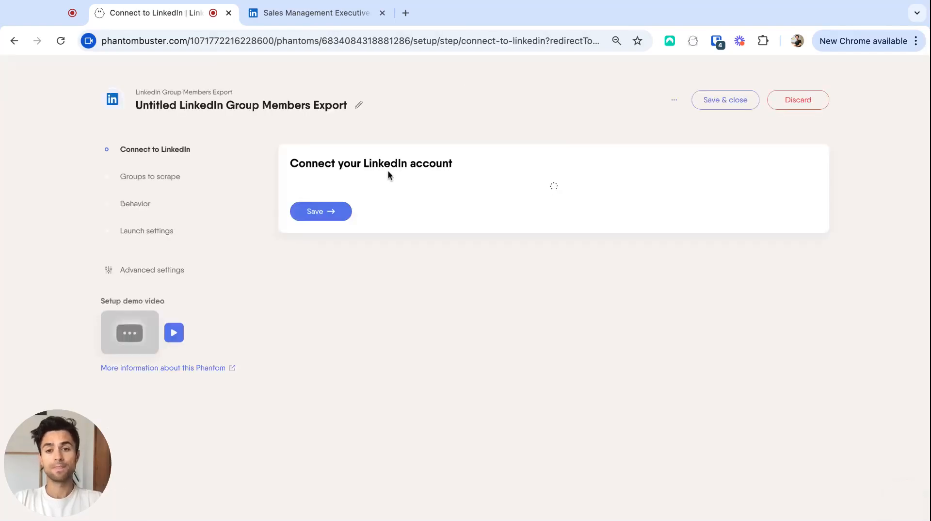
left_click(332, 237)
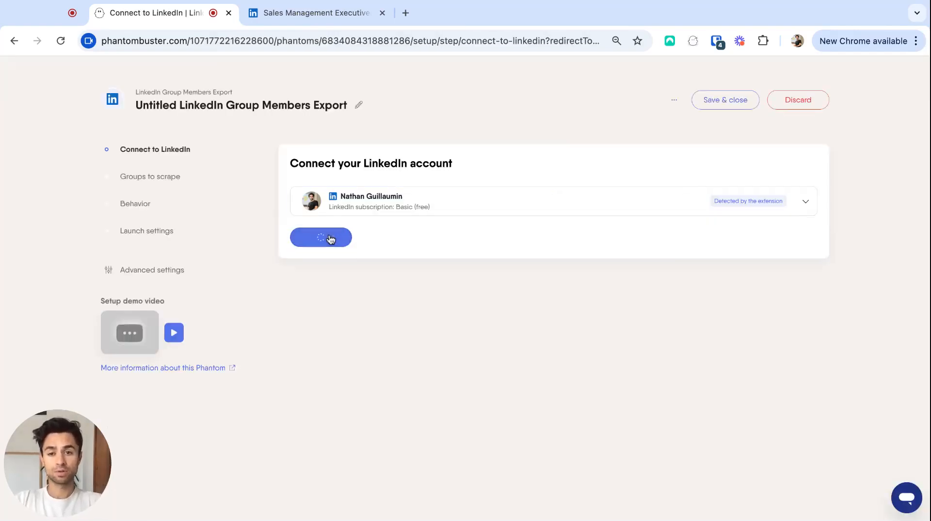
left_click(357, 221)
key("ctrl+v")
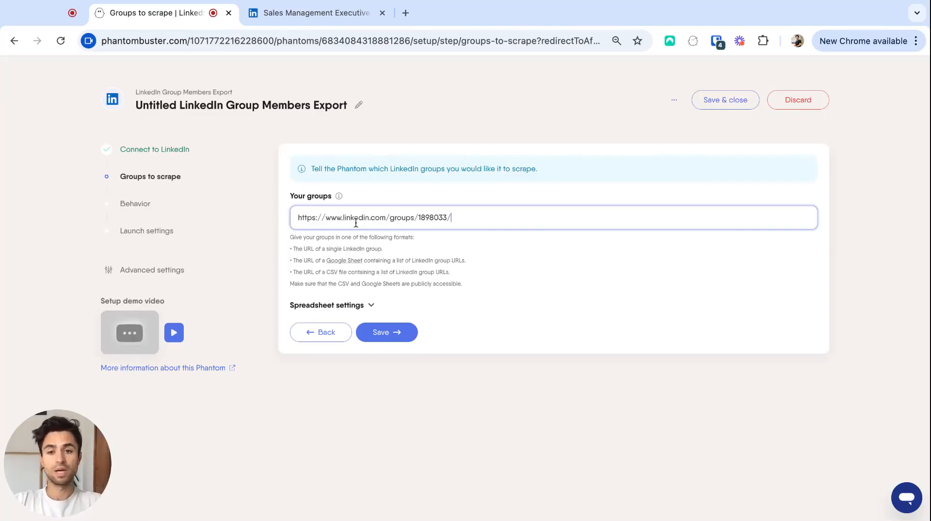
left_click(386, 334)
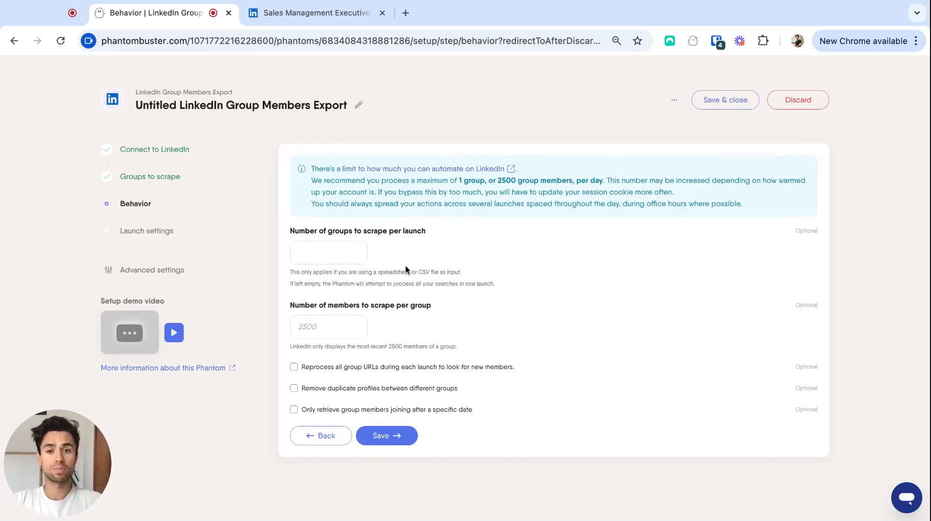
Step: Set the number of members to scrape per group to 2500 and launch the export once, manually
left_click(315, 326)
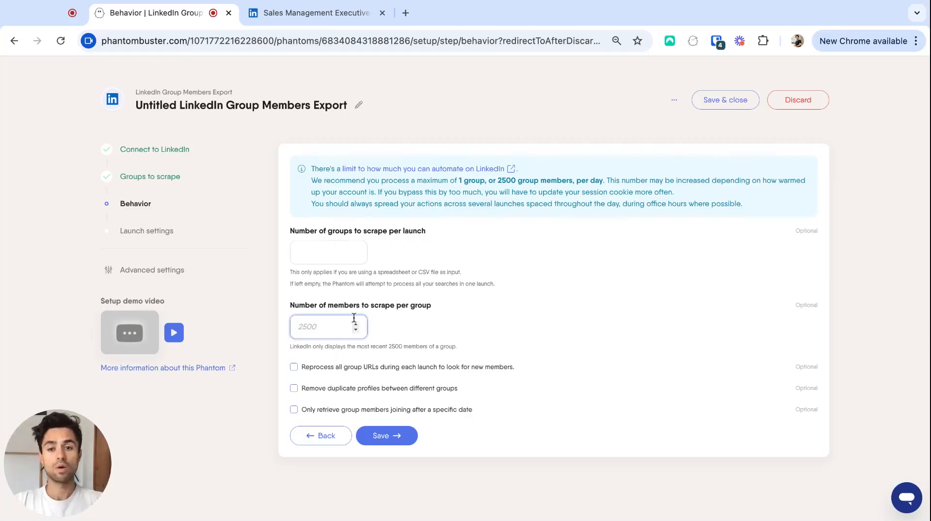
type("2500")
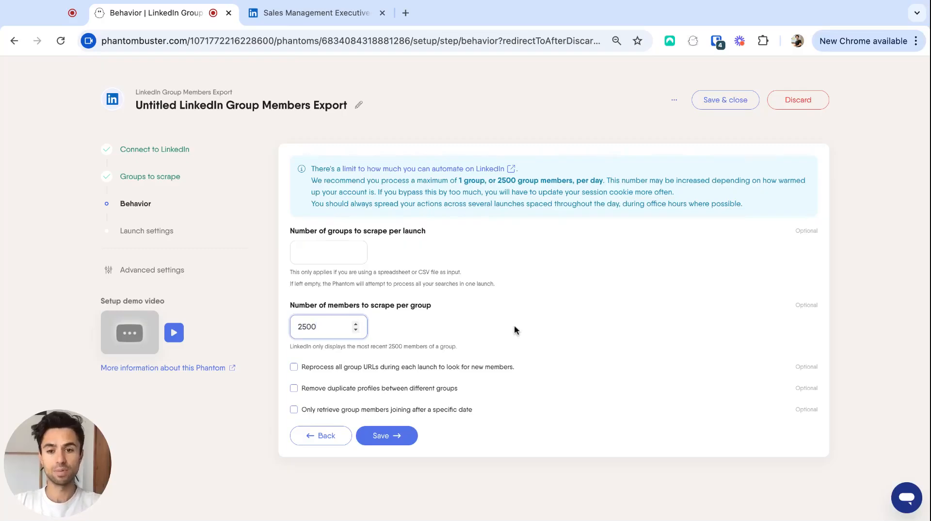
left_click(386, 436)
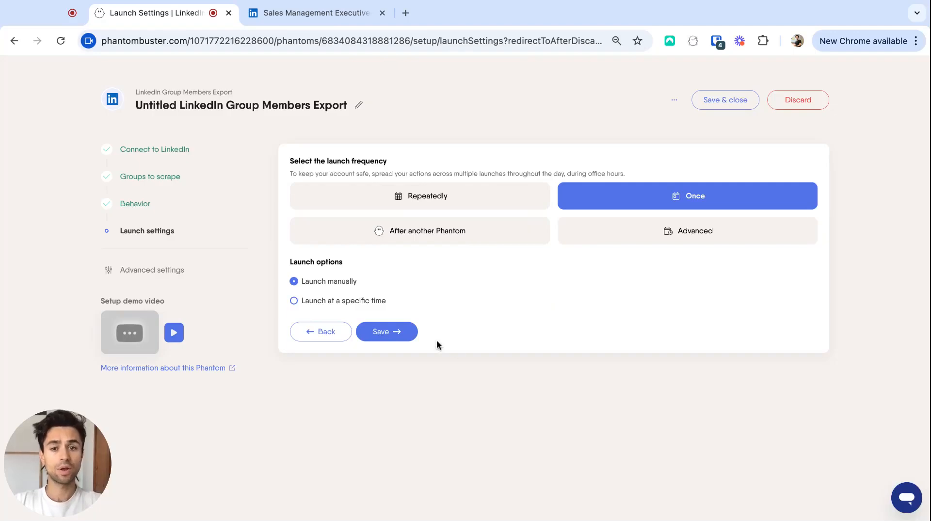
left_click(391, 332)
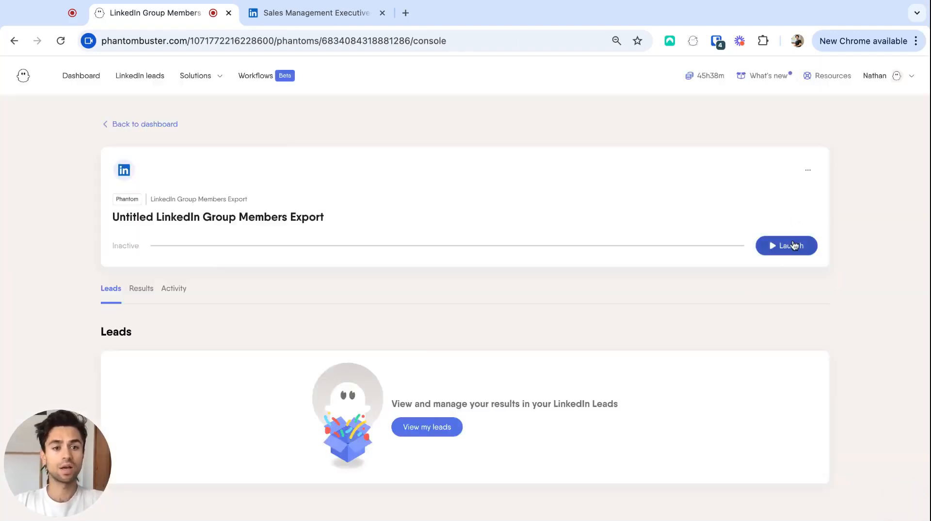
left_click(791, 247)
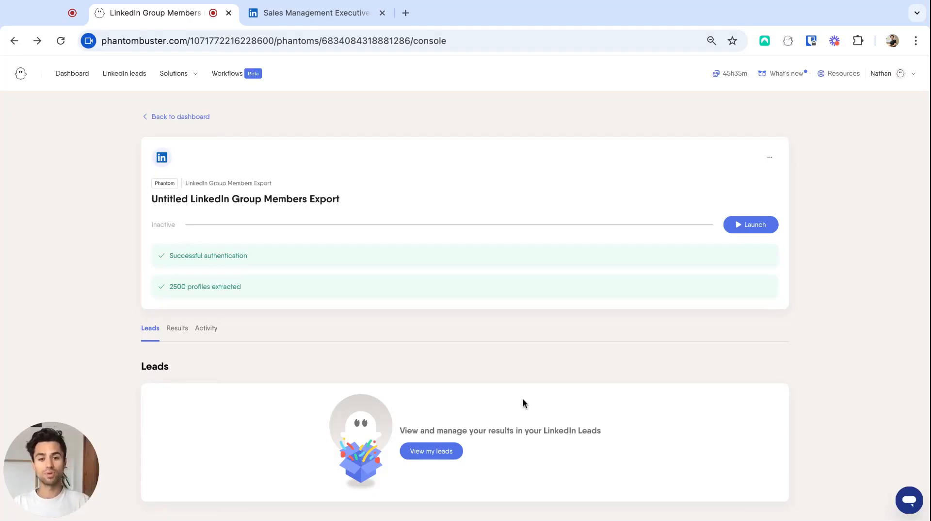
Step: Open the leads extracted by the export and add a filter where Headline contains "Sales"
left_click(430, 456)
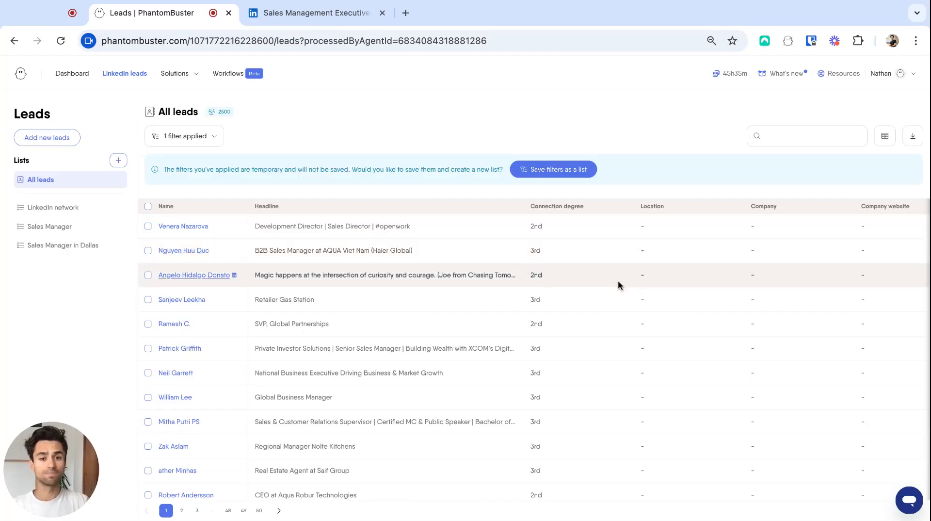
scroll(600, 281, "right", 10)
scroll(600, 280, "right", 10)
scroll(583, 280, "left", 6)
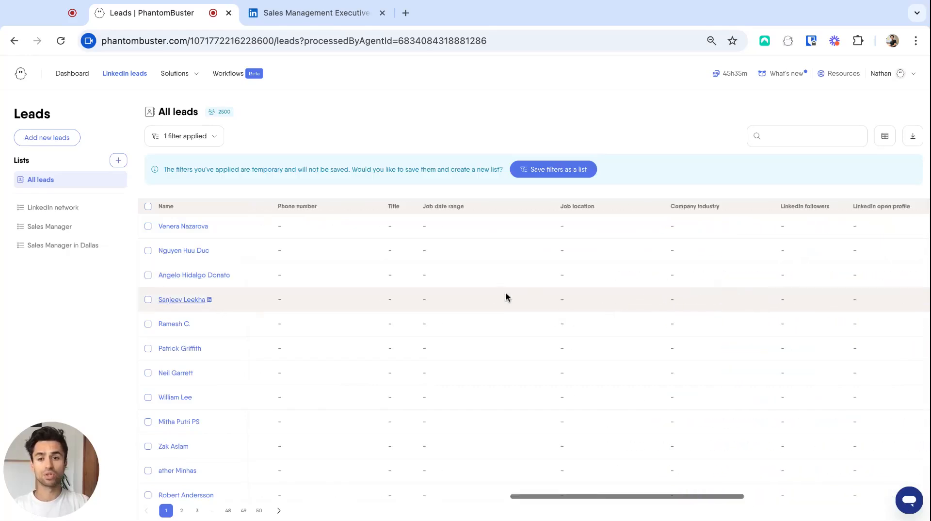
scroll(506, 294, "left", 10)
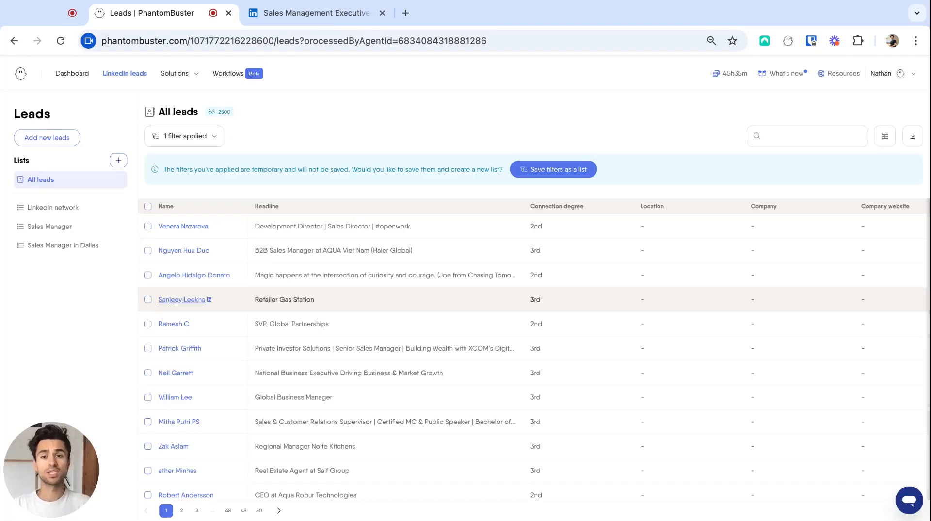
left_click(202, 137)
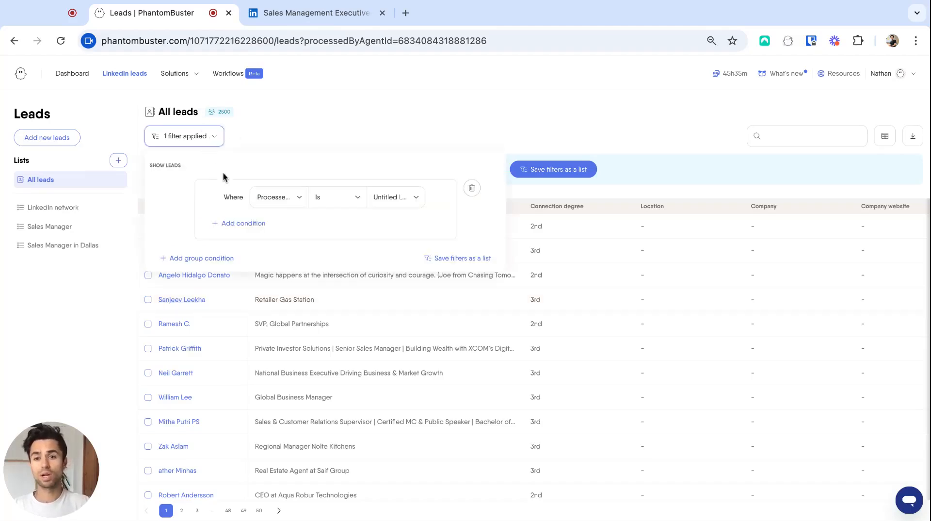
left_click(240, 226)
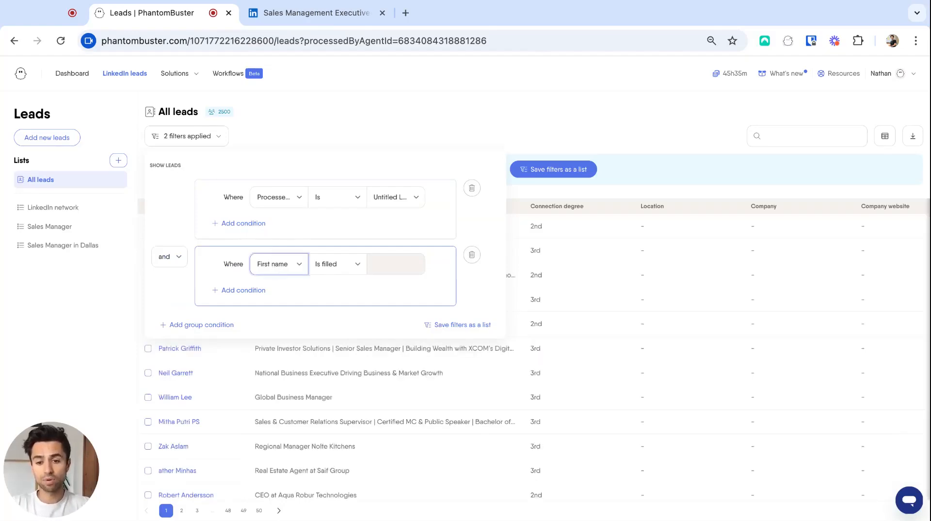
left_click(349, 263)
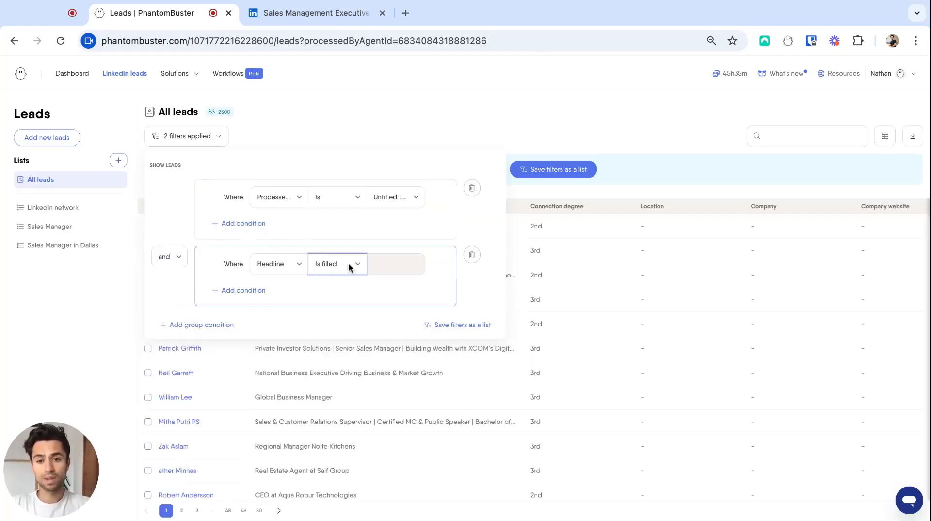
left_click(346, 287)
left_click(395, 262)
type("Sales")
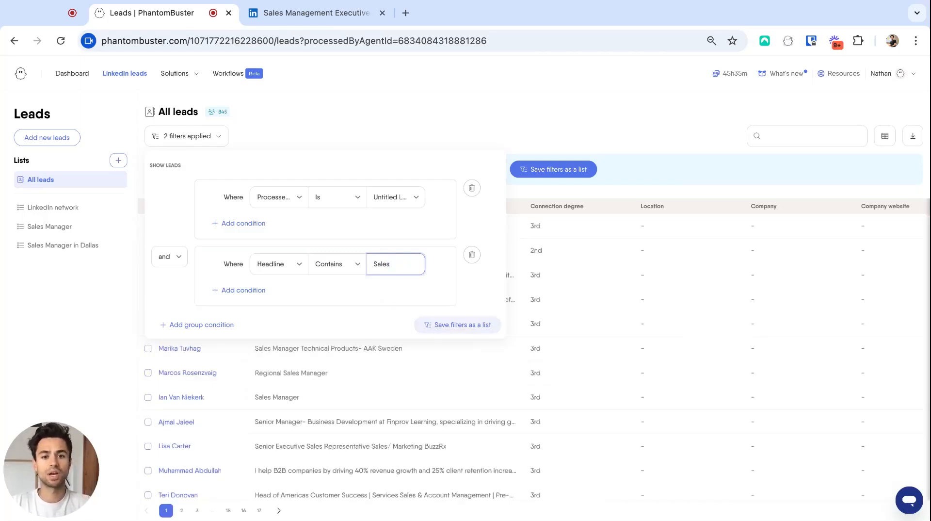
Step: Save the applied filters as a list named "Sales Manager - Chicago"
left_click(447, 330)
left_click(447, 330)
type("Sales Manager - Chicago")
left_click(537, 326)
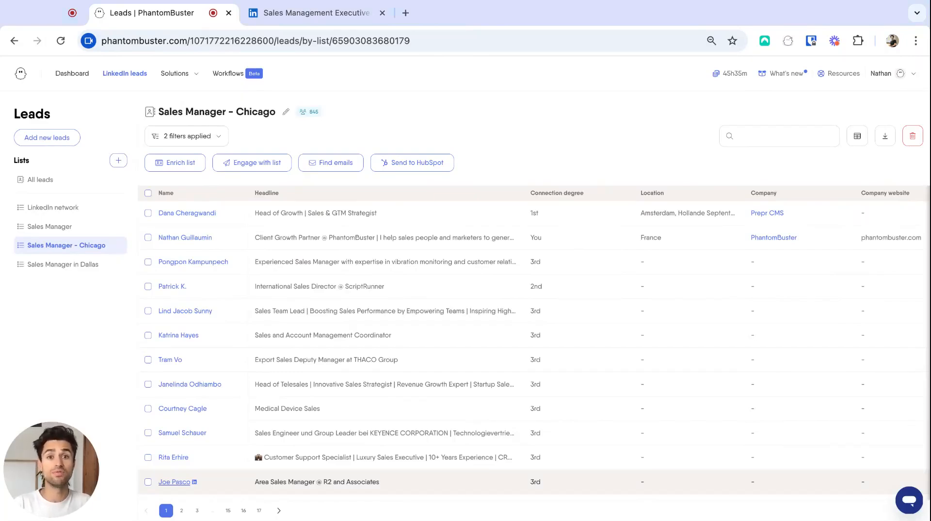
Step: Browse the LinkedIn solutions and start the "Connect and send follow-up messages" flow
left_click(187, 73)
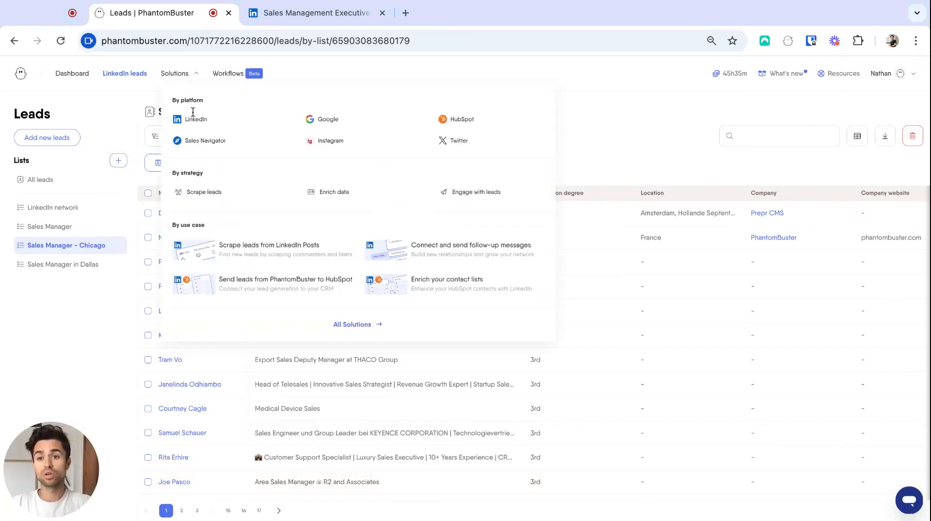
left_click(215, 127)
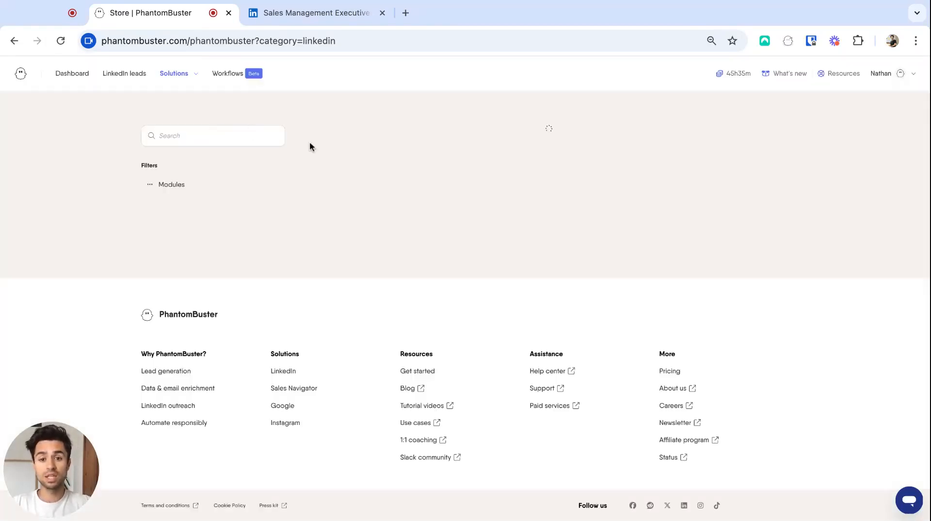
scroll(813, 328, "down", 1)
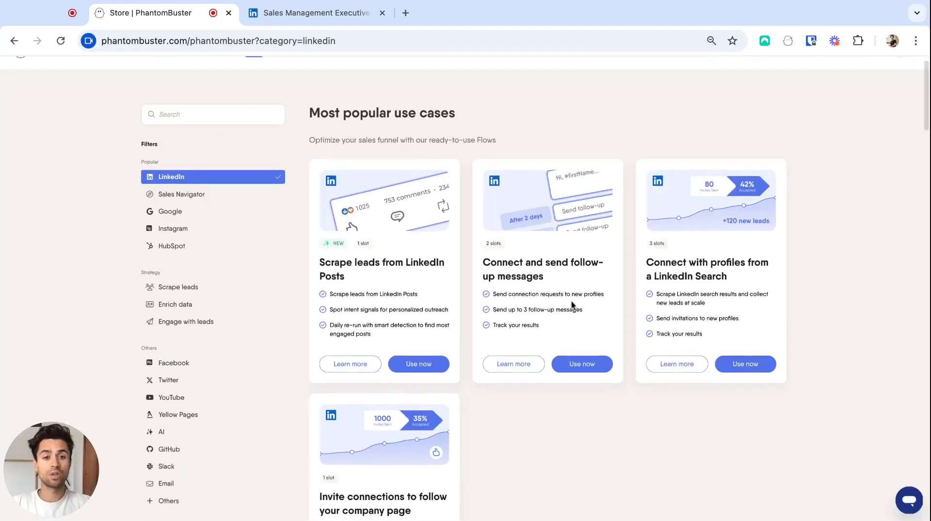
left_click(580, 370)
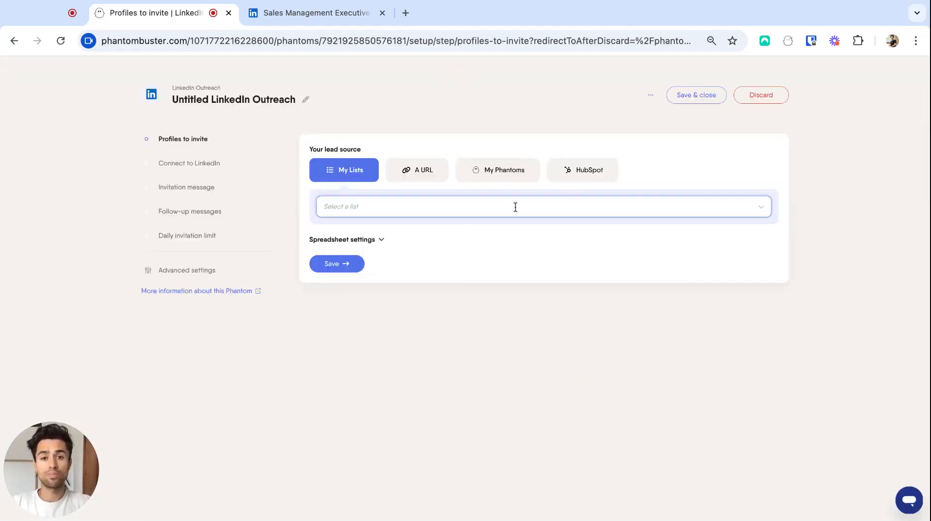
Step: Choose the "Sales Manager - Chicago" list as the lead source and save the detected LinkedIn account
left_click(502, 208)
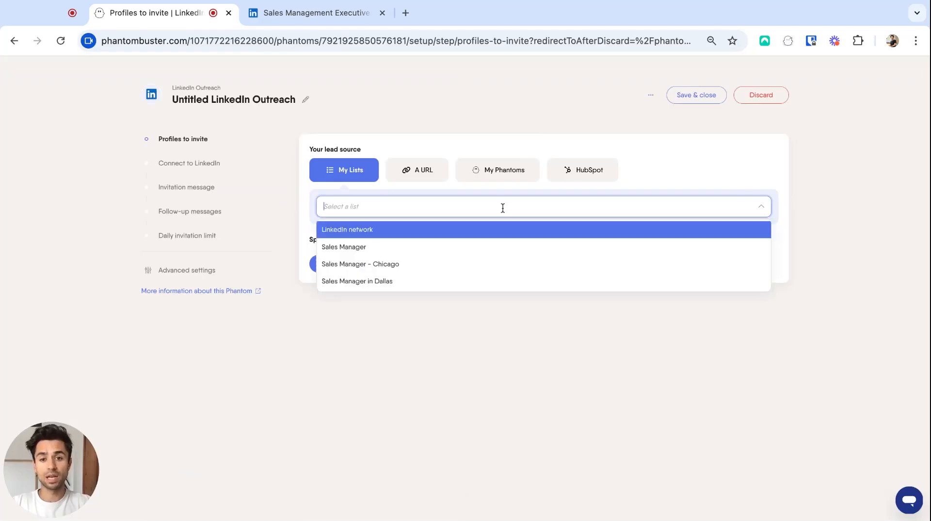
left_click(443, 266)
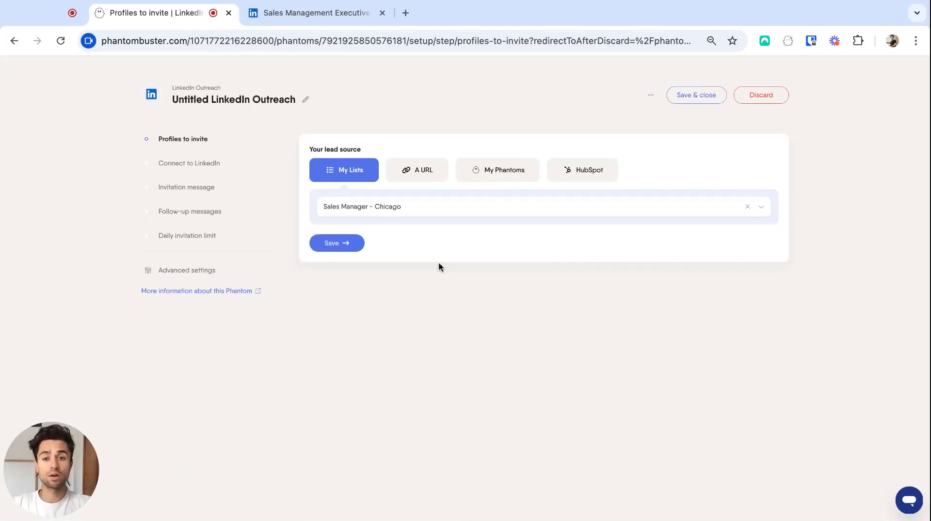
left_click(353, 244)
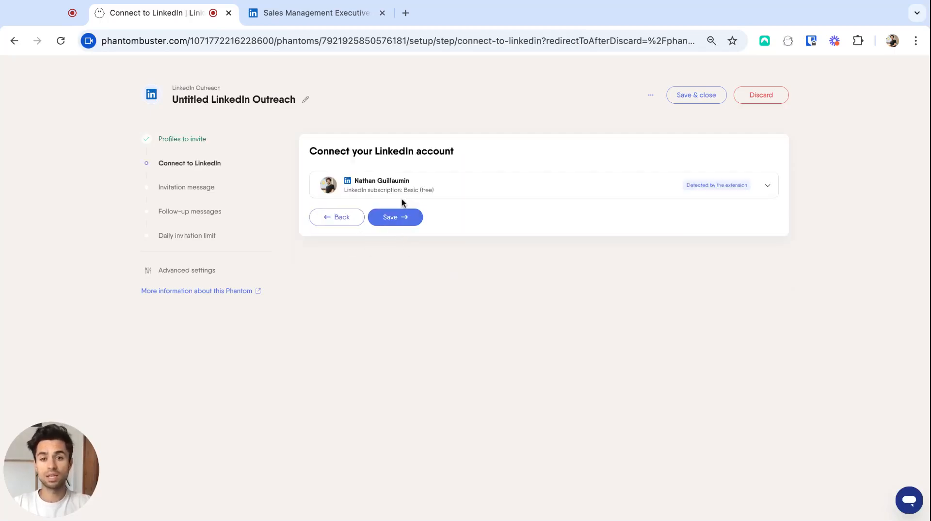
left_click(400, 218)
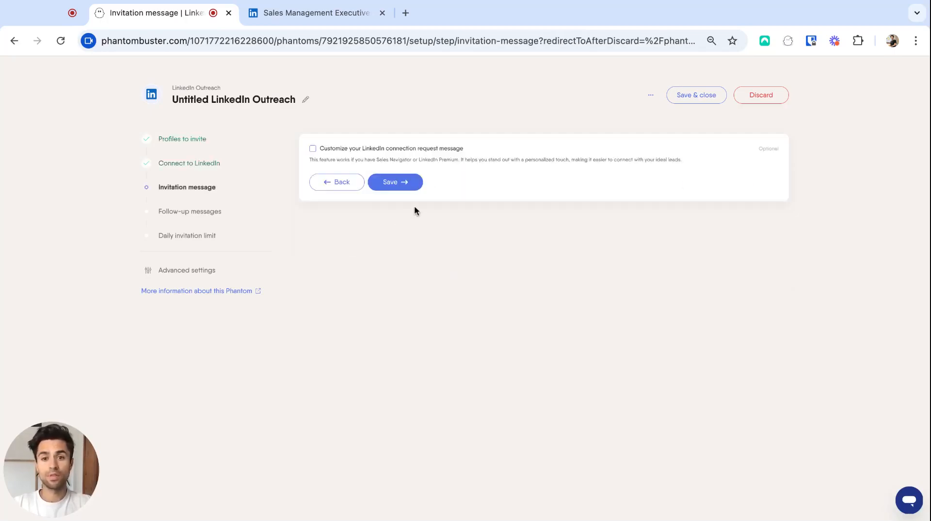
Step: Save the custom connection request message "Hi [First name], I saw you are also a member of the Sales Management Executive group, let's connect !"
left_click(313, 149)
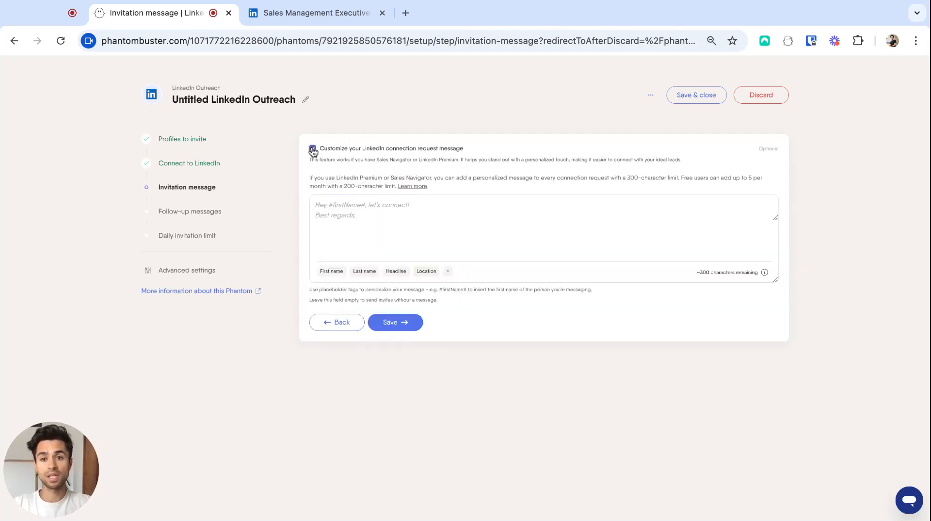
left_click(365, 205)
type("Hi")
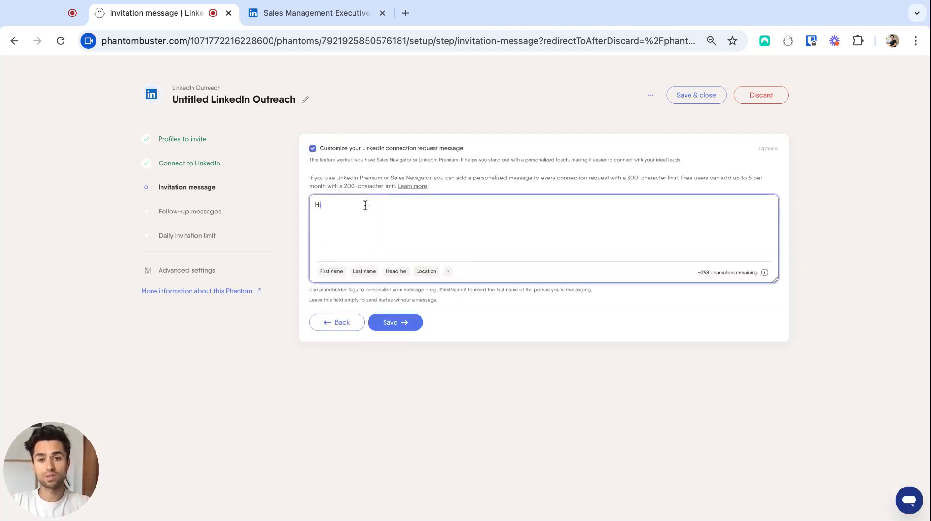
left_click(332, 272)
type(", I saw you are m")
key("BackSpace")
type("also a m=e")
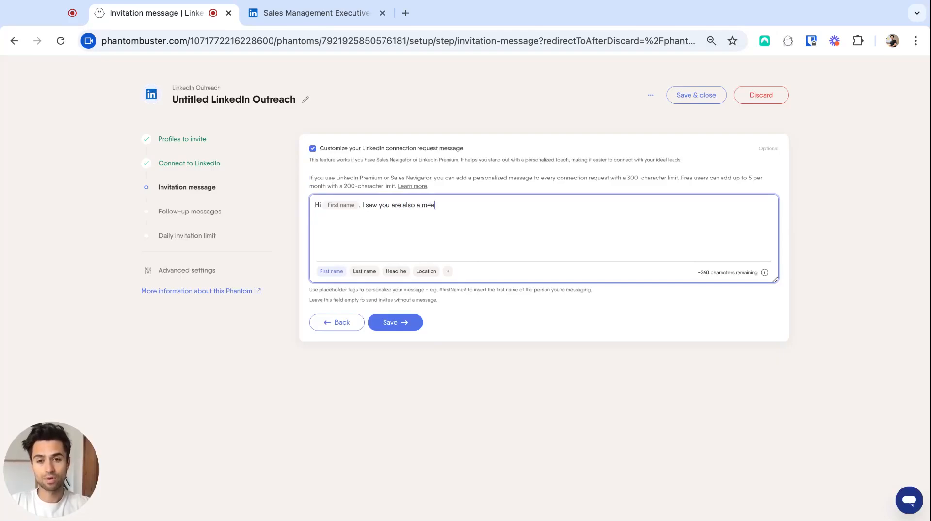
key("BackSpace")
key("BackSpace")
type("ember of t")
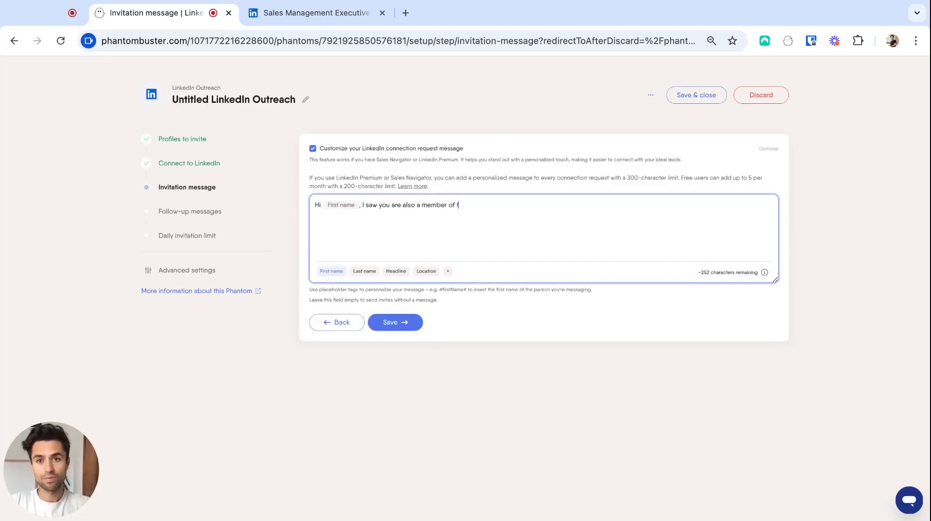
type("he Sales Mana")
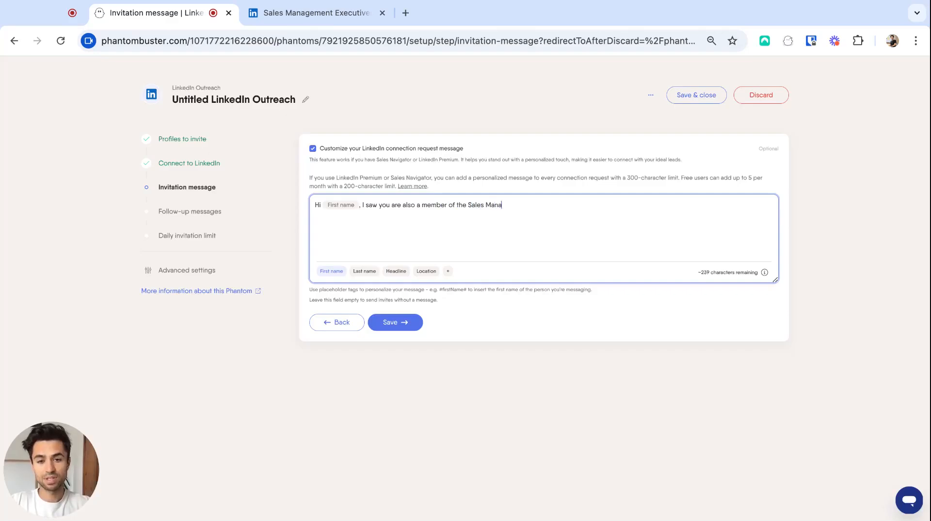
type("gement Exe")
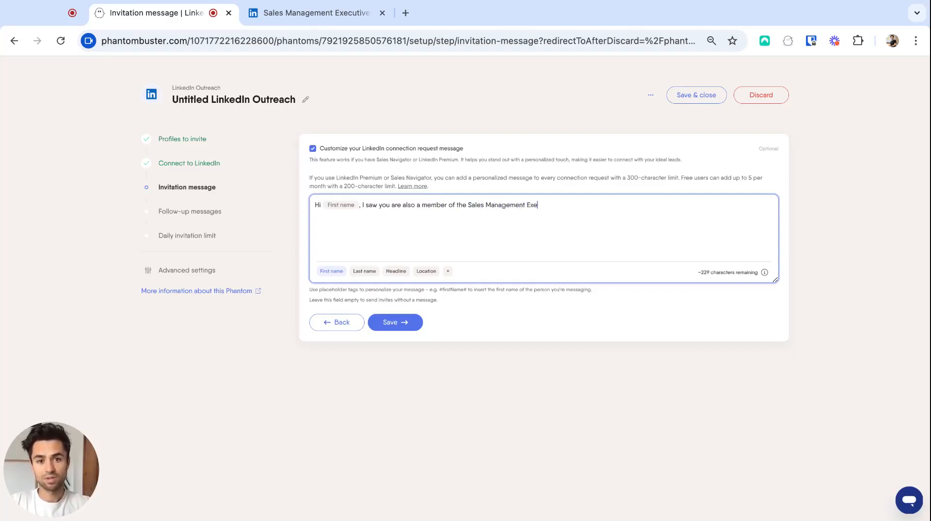
type("cutive group")
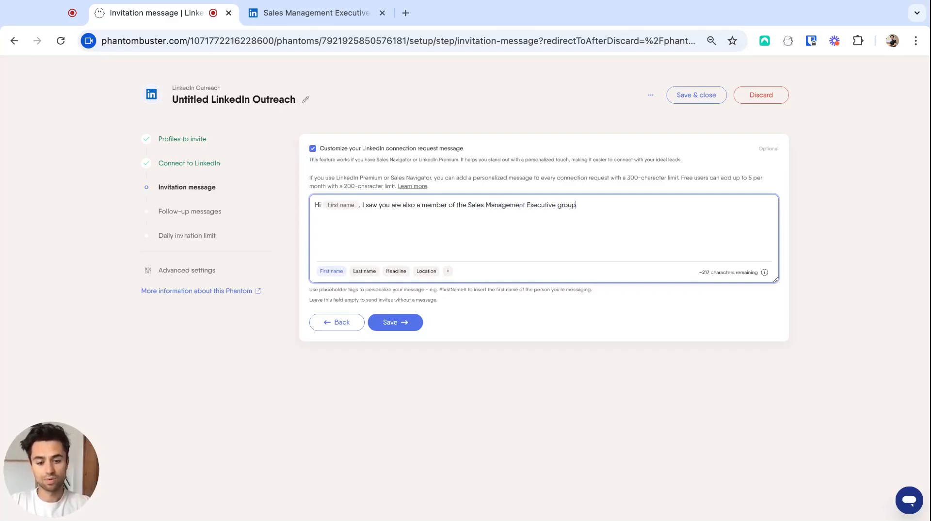
type(", let's con")
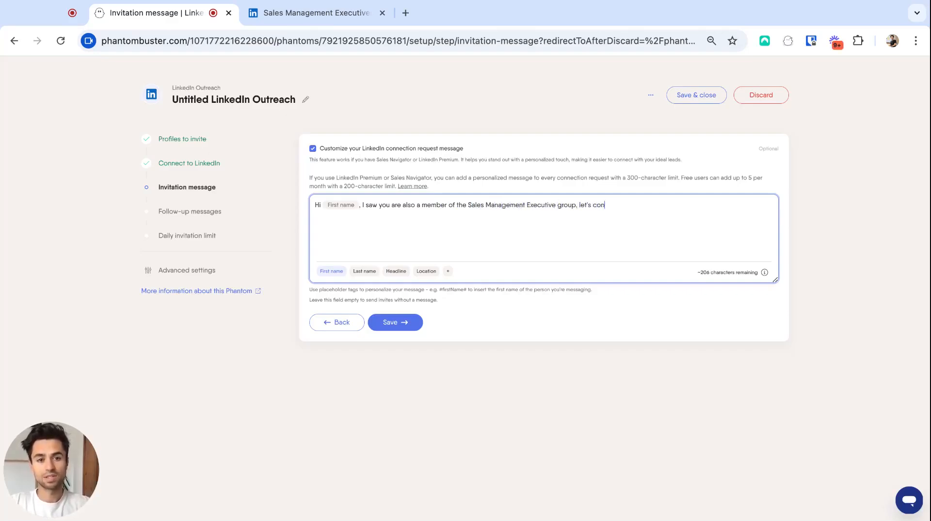
type("nect !")
left_click(399, 323)
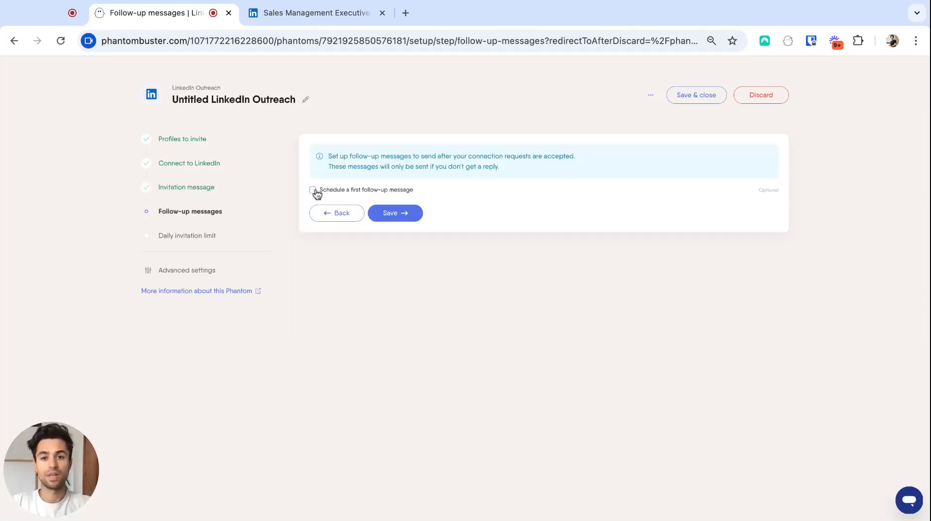
Step: Schedule a first follow-up message to be sent after at least 1 day
left_click(313, 191)
left_click(357, 233)
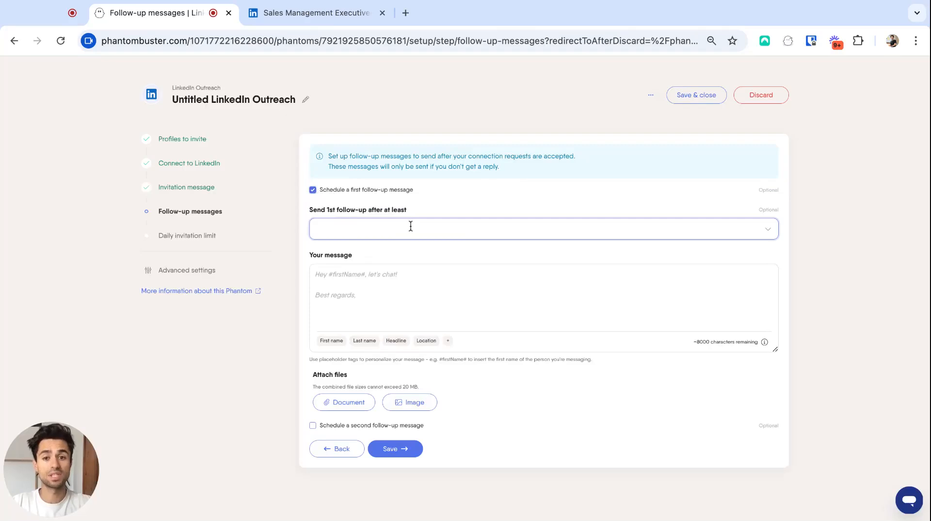
left_click(410, 226)
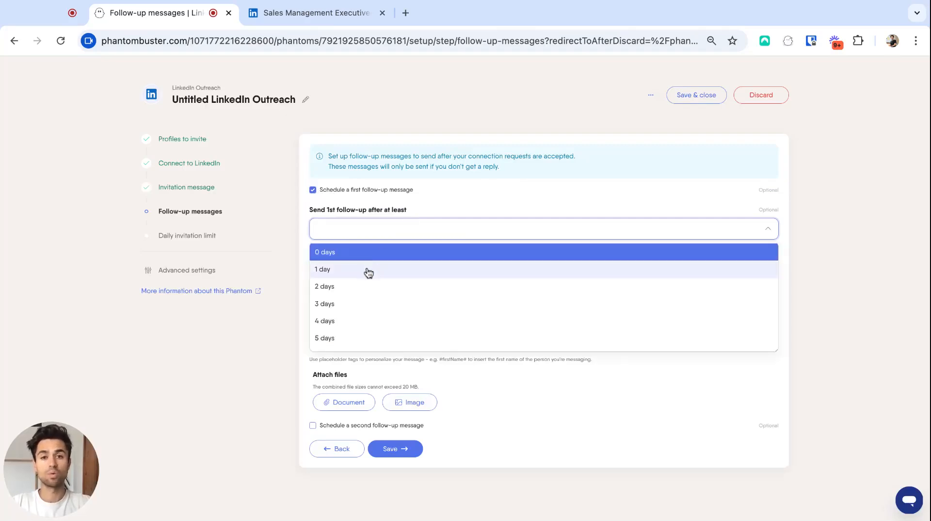
left_click(366, 269)
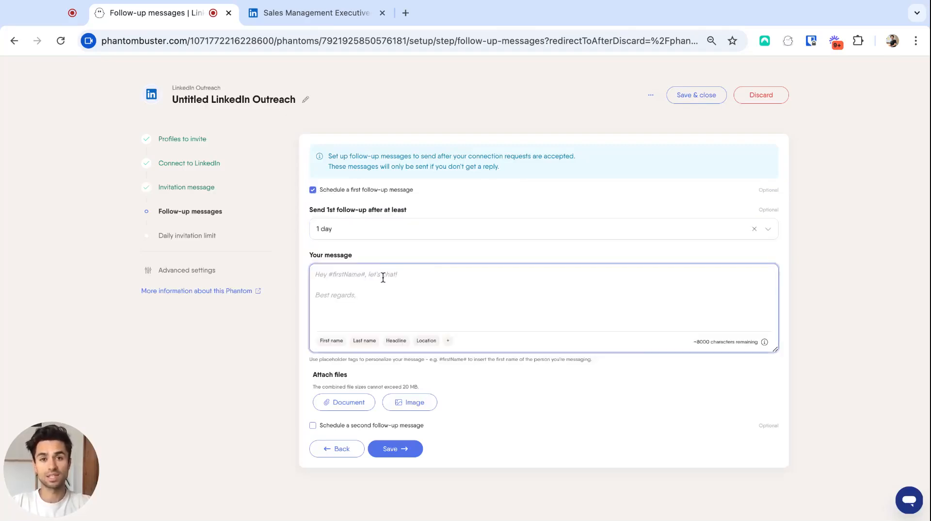
Step: Write the first follow-up message "Hi [First name], I had a question : did you already try to use PhantomBuster?" with the first-name placeholder
left_click(381, 279)
type("Hi")
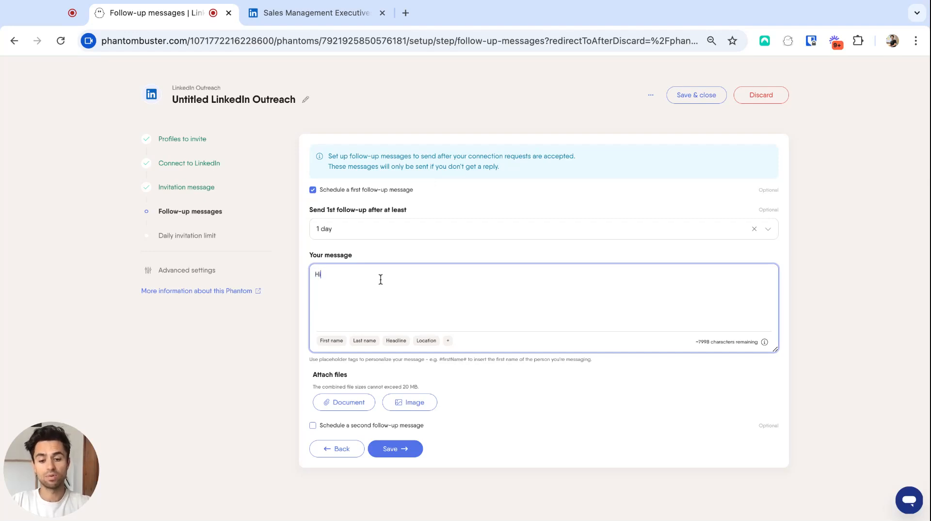
left_click(334, 341)
type(", I had a ")
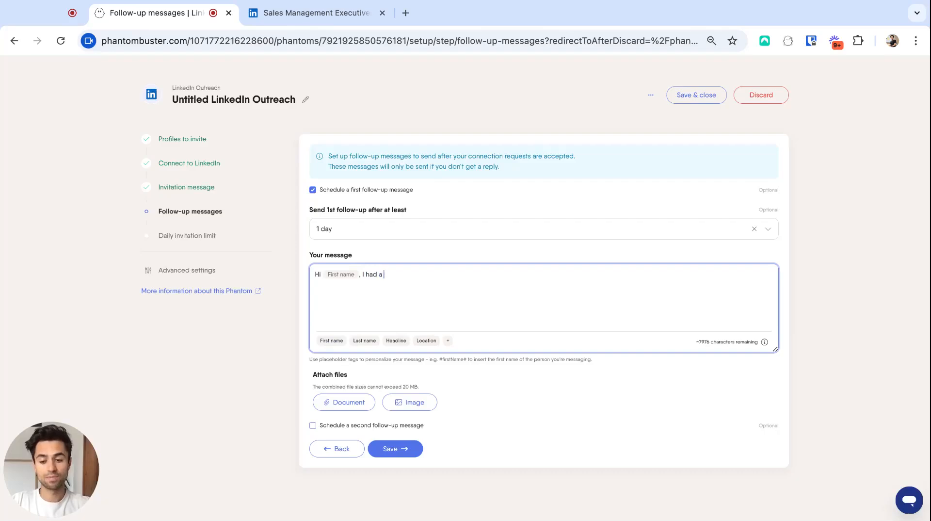
type("question : ")
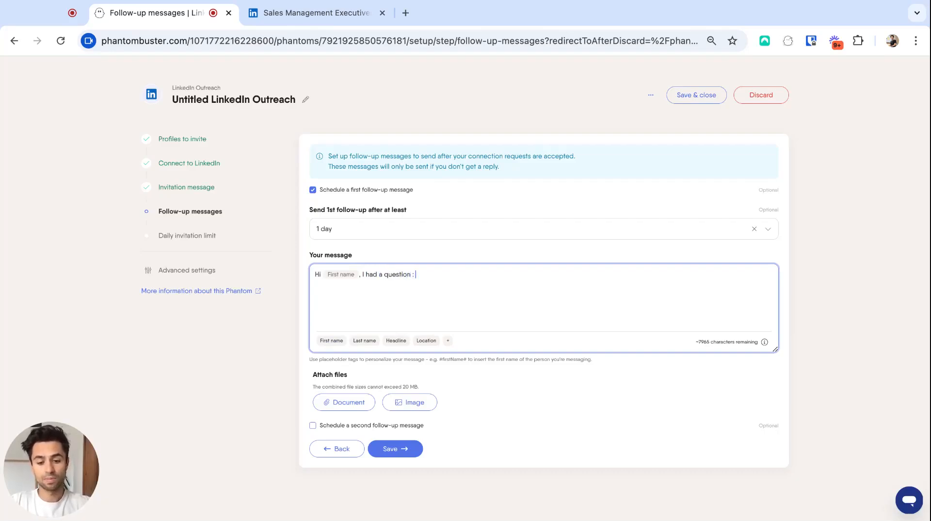
type("did you alr")
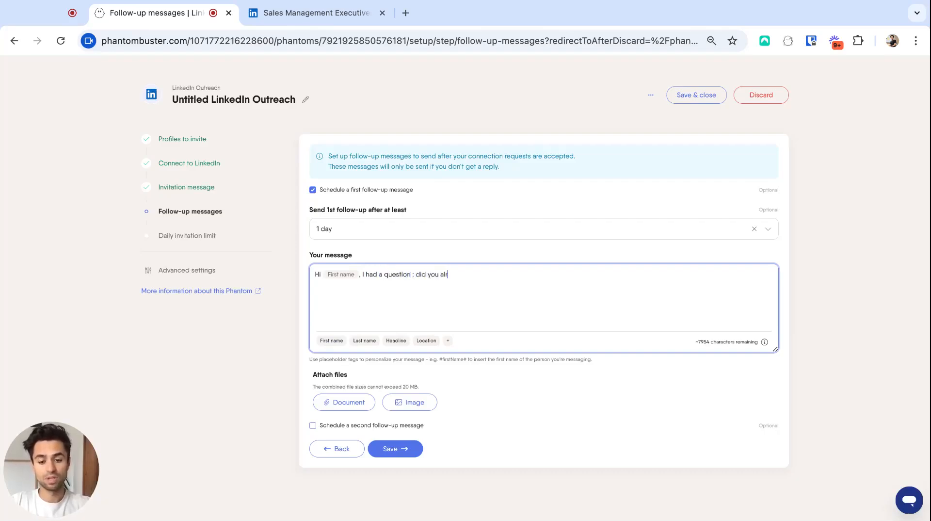
type("eady try to use PhantomBuster?")
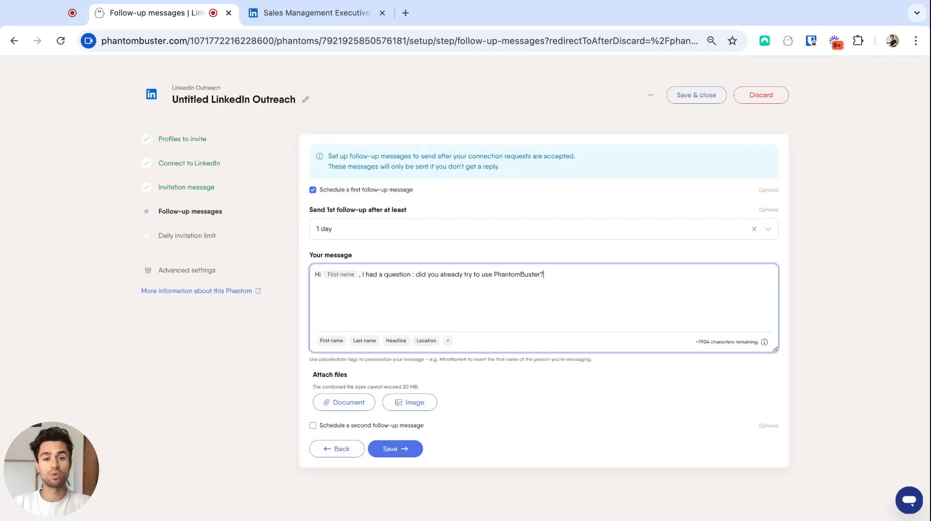
left_click(313, 426)
scroll(315, 426, "down", 5)
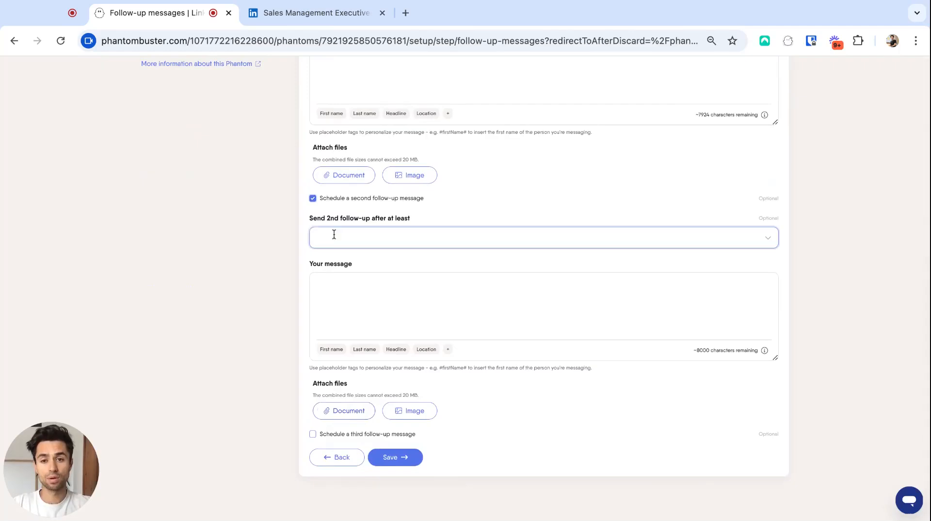
left_click(313, 197)
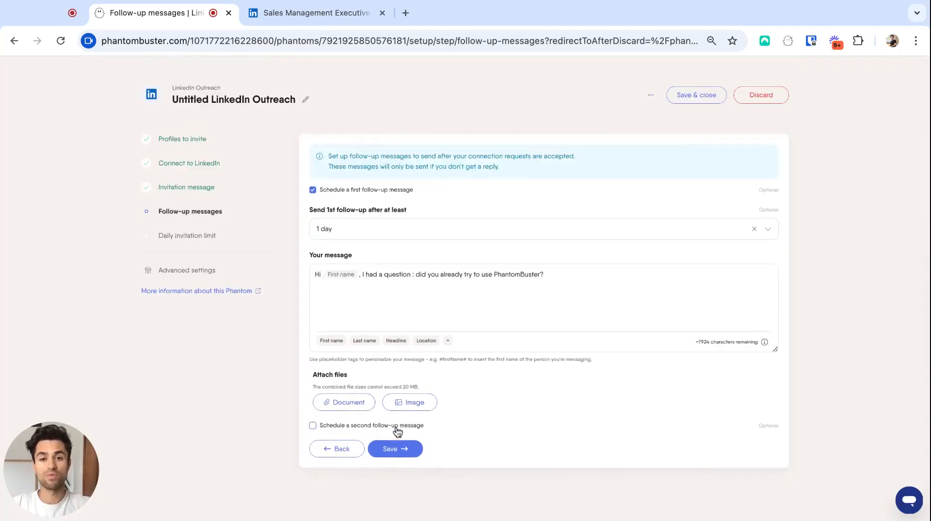
Step: Save the follow-up and daily invitation limit settings to finish the setup, and switch on the outreach flow
left_click(395, 449)
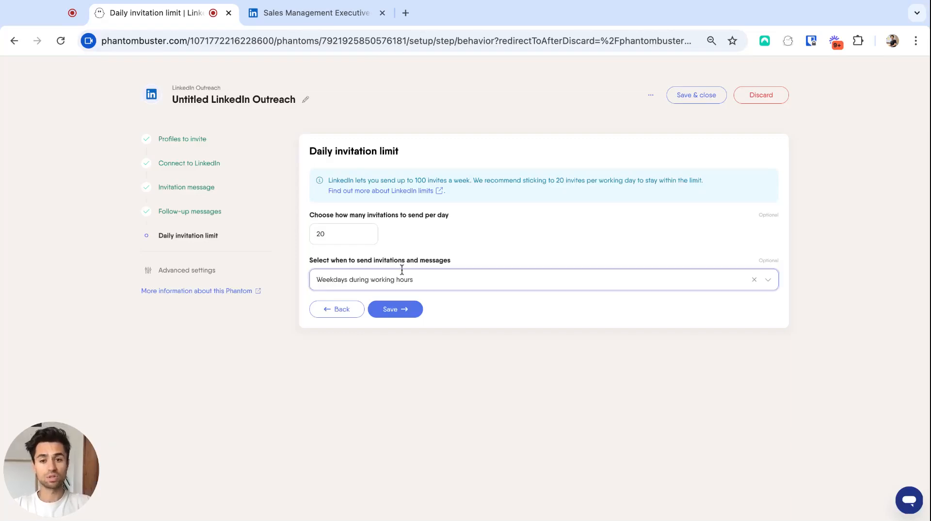
left_click(399, 311)
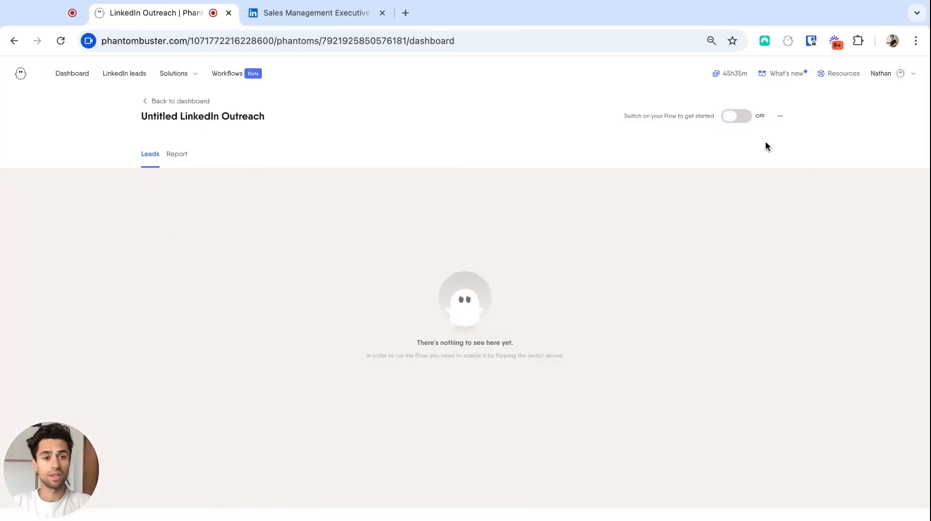
left_click(750, 119)
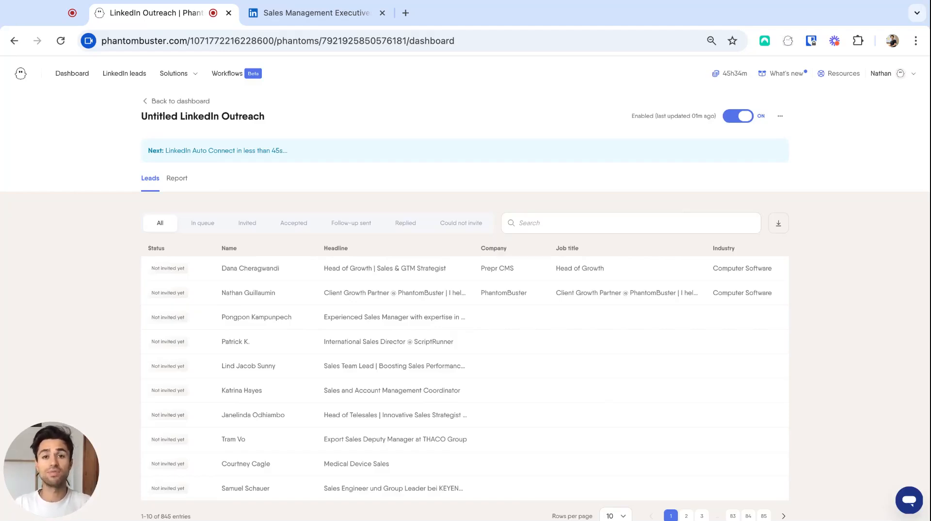
Step: Check the flow's leads under the Accepted and Follow-up sent statuses and review its performance report
left_click(293, 228)
left_click(343, 228)
left_click(177, 181)
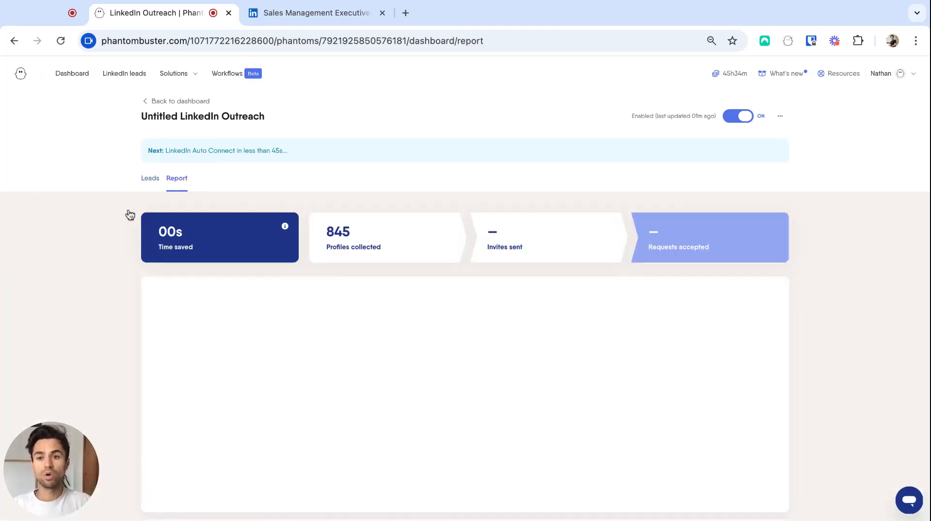
scroll(50, 258, "down", 1)
scroll(50, 258, "up", 1)
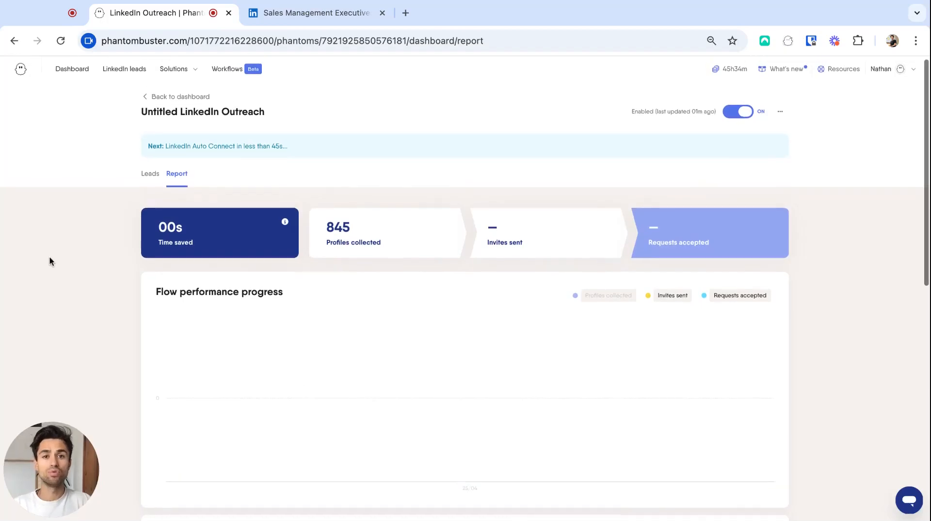